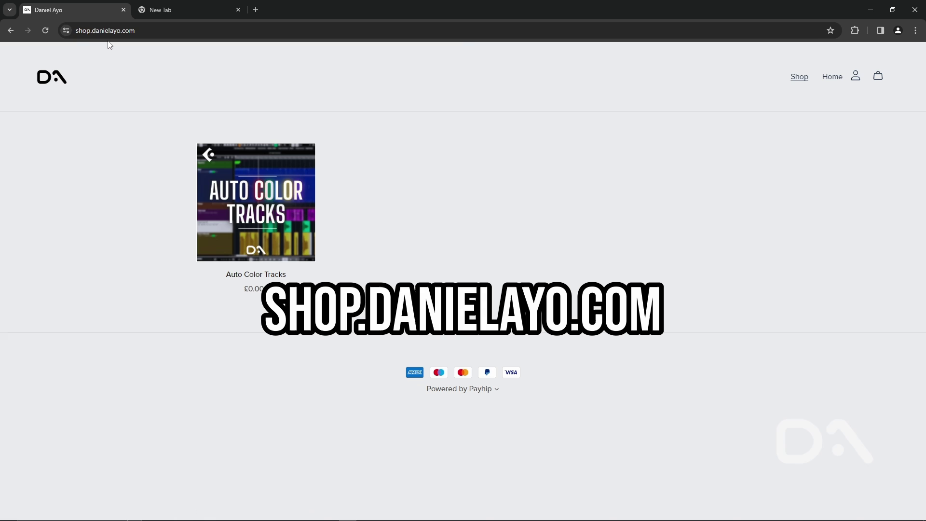
- Claim the free Auto Color Tracks product on Payhip with an e-mail and download its 145 KB zip
click(278, 279)
click(640, 232)
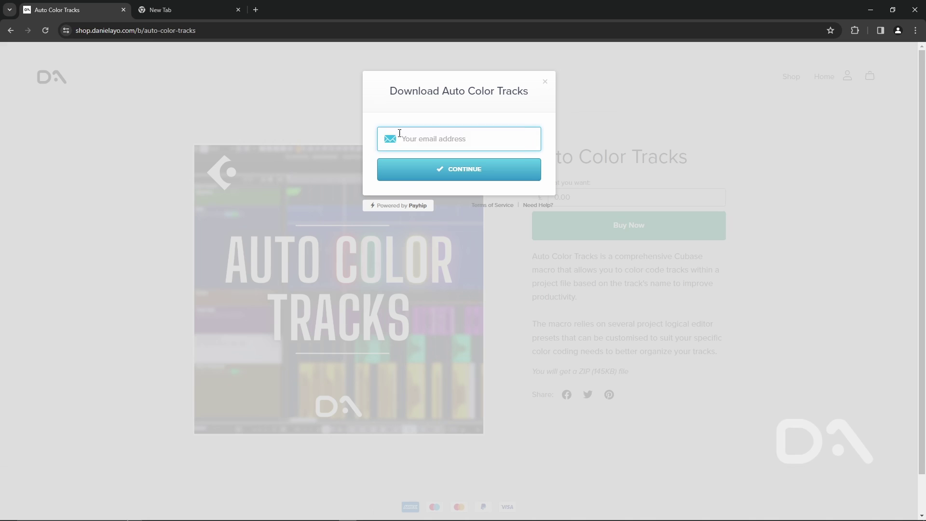
click(413, 169)
click(413, 163)
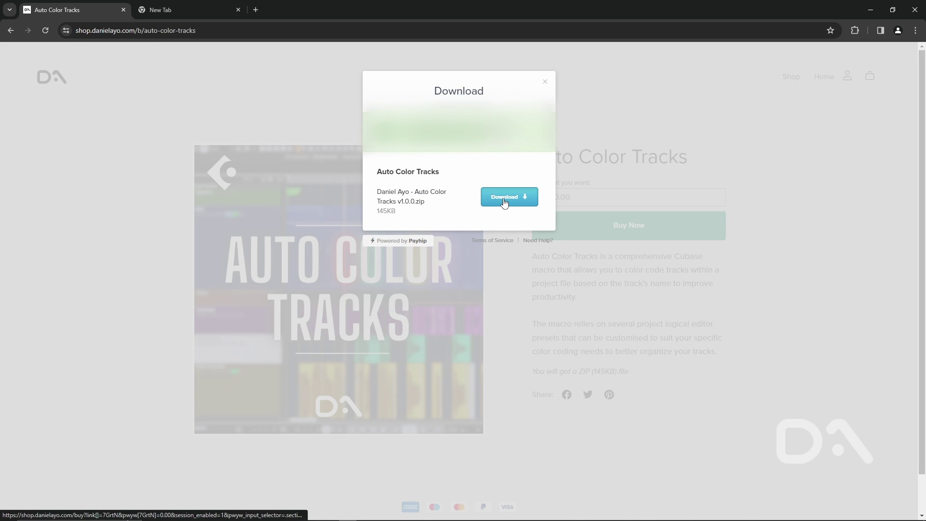
click(503, 199)
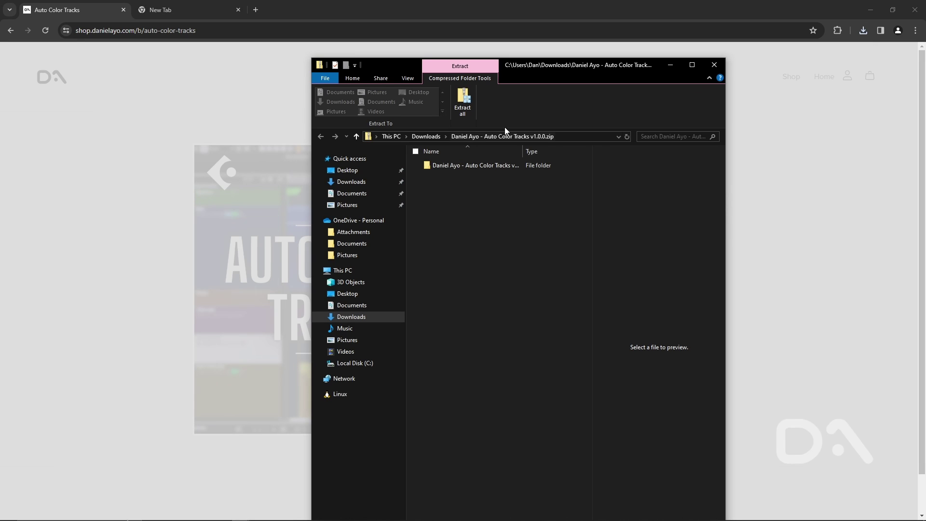
- Extract the Auto Color Tracks v1.0.0 zip to its default folder in Downloads
click(462, 101)
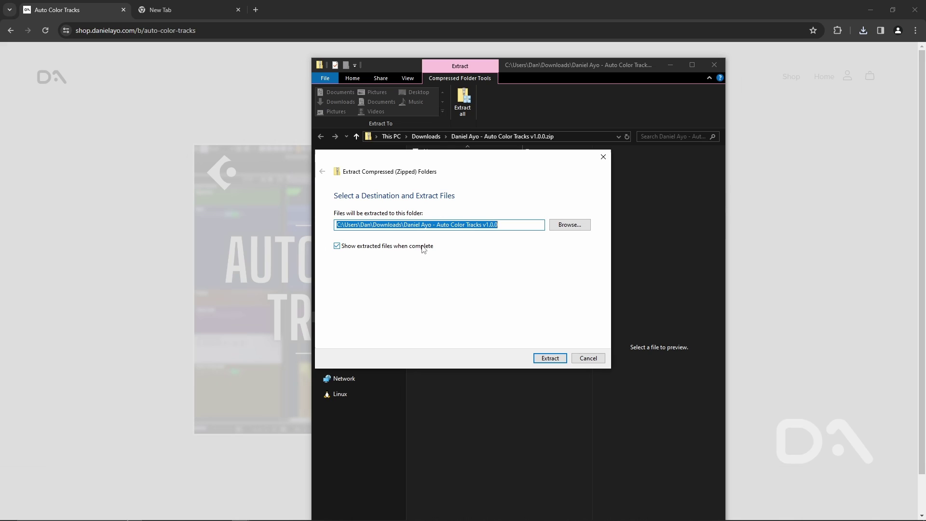
click(547, 357)
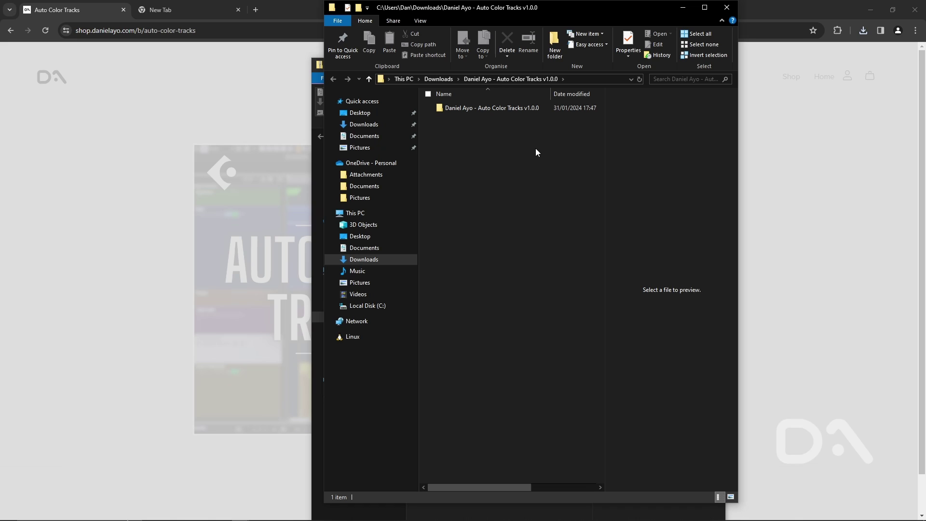
- Copy the DA Color preset folder from the extracted package's Project Logical Editor folder
double_click(513, 108)
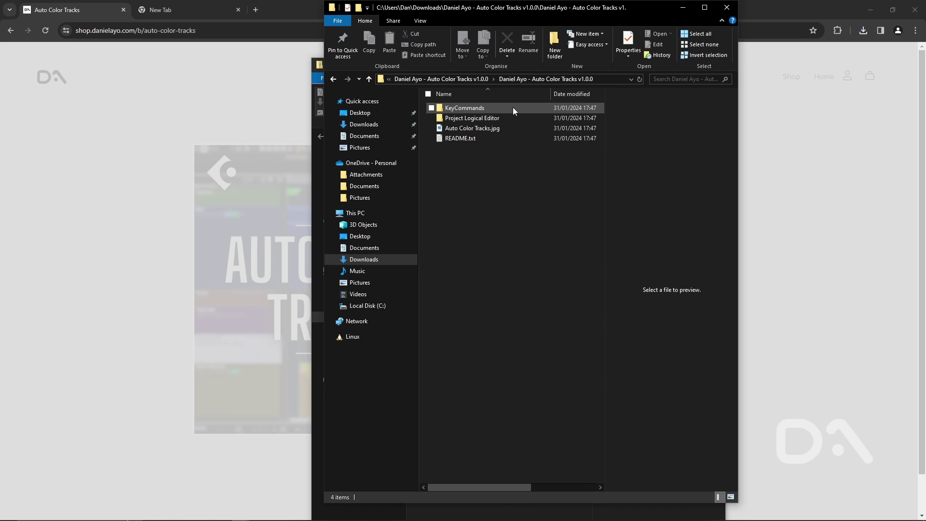
double_click(465, 121)
right_click(462, 108)
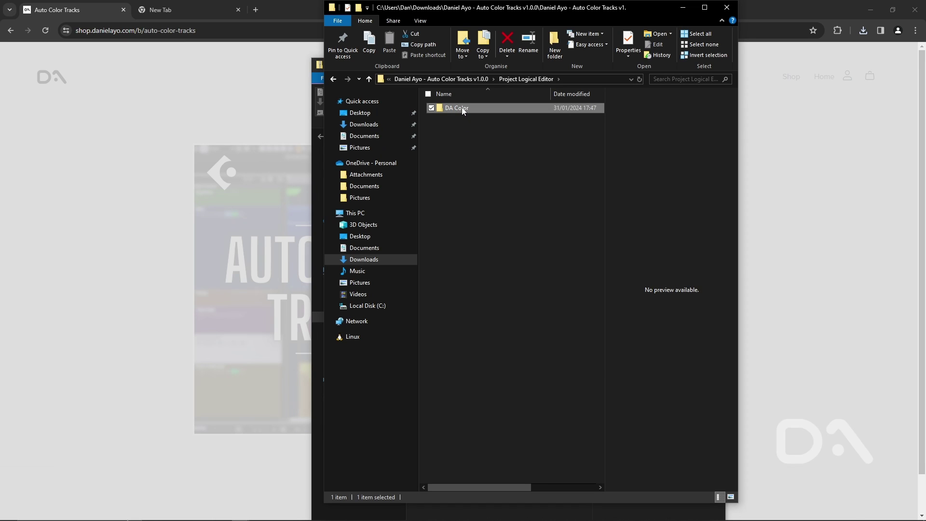
click(499, 316)
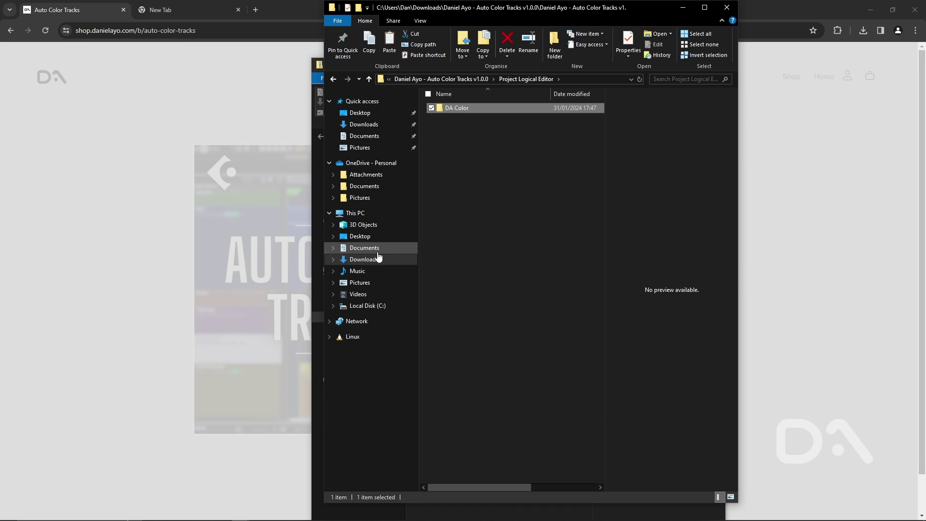
- Paste DA Color into Documents\Steinberg\Cubase\User Presets\Project Logical Editor
click(377, 250)
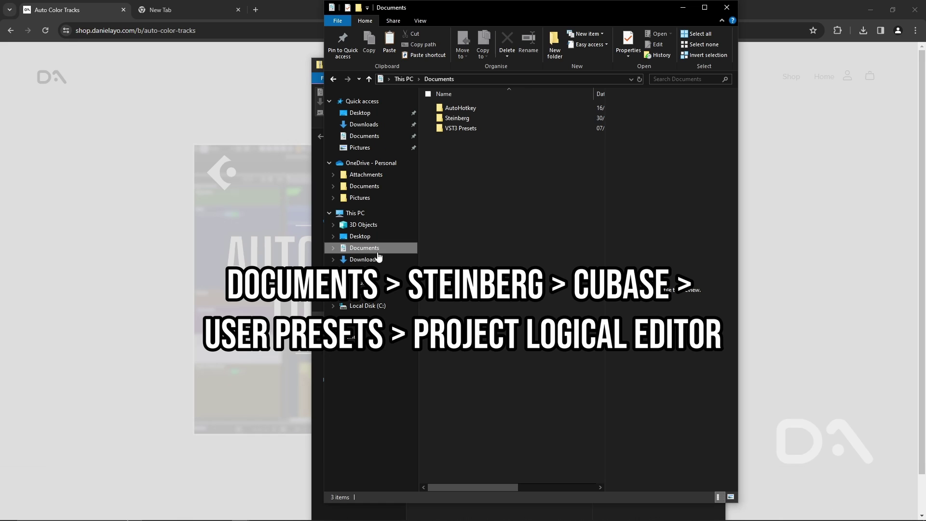
click(477, 118)
double_click(475, 118)
double_click(465, 108)
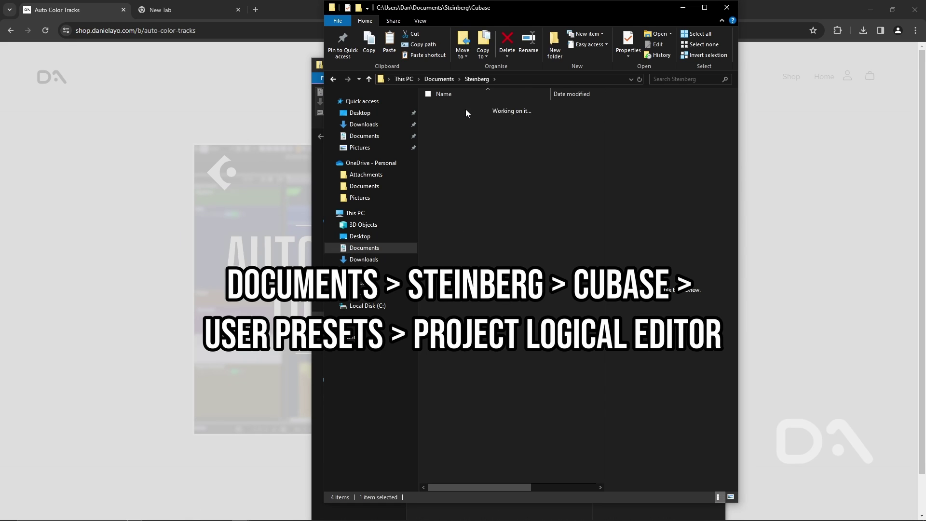
double_click(470, 118)
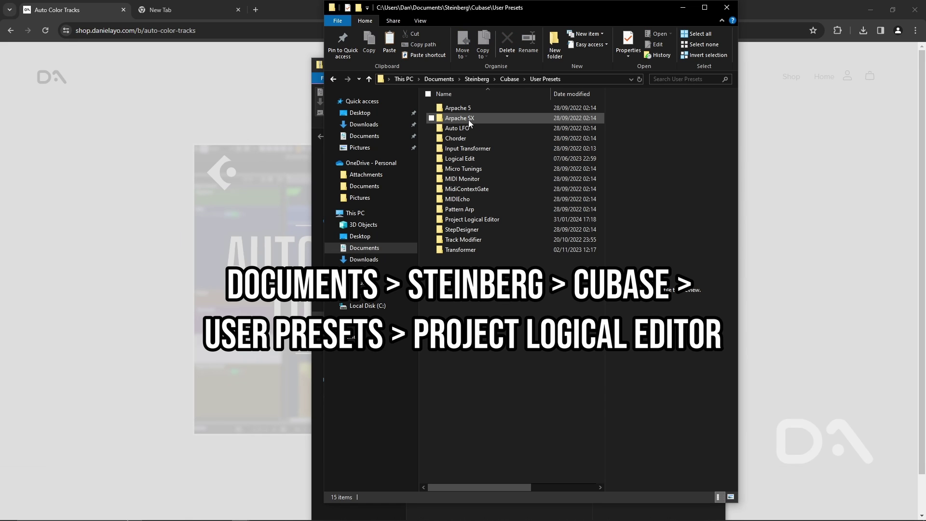
double_click(465, 219)
right_click(458, 142)
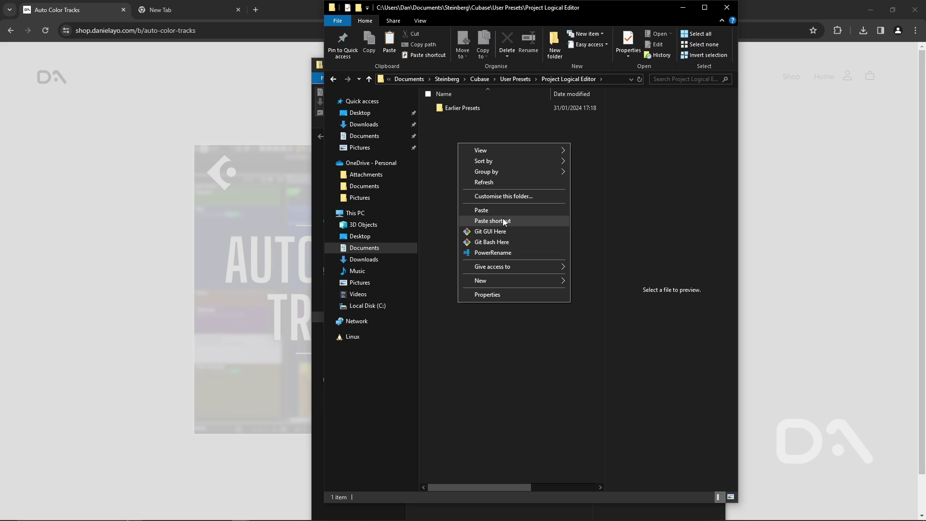
click(498, 212)
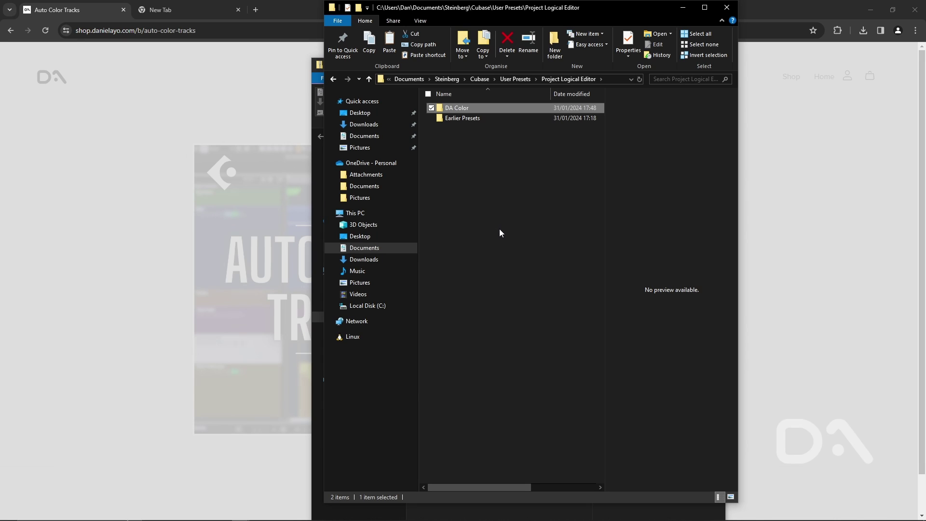
- Copy DA Color Key Commands.xml from the extracted package's KeyCommands folder in Downloads
click(364, 258)
double_click(475, 132)
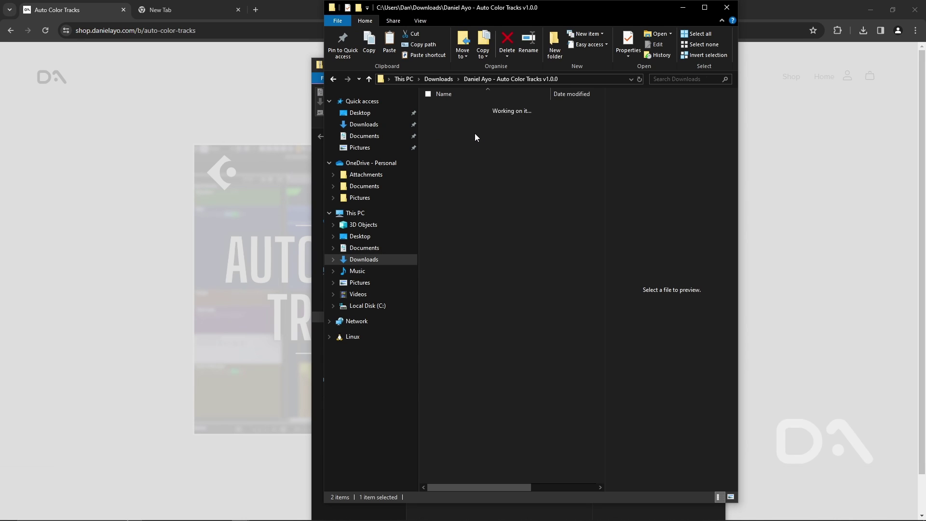
double_click(508, 106)
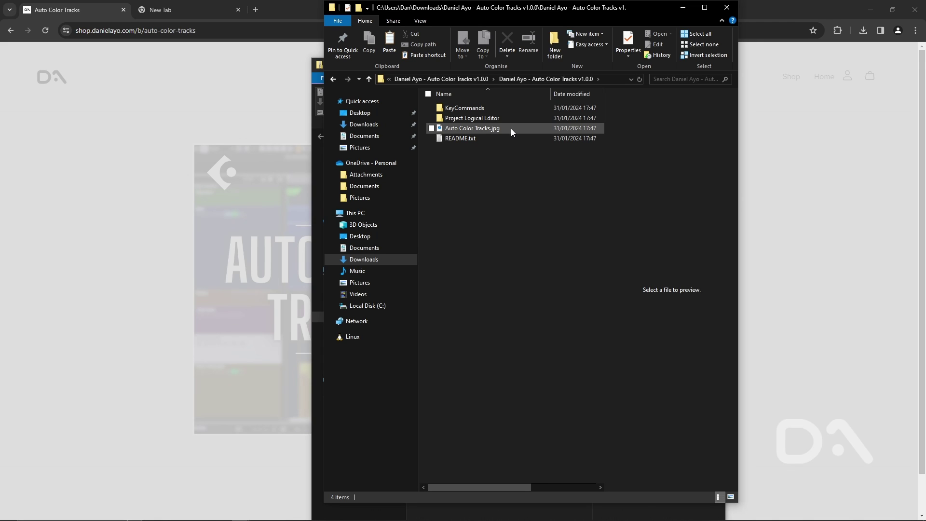
double_click(478, 110)
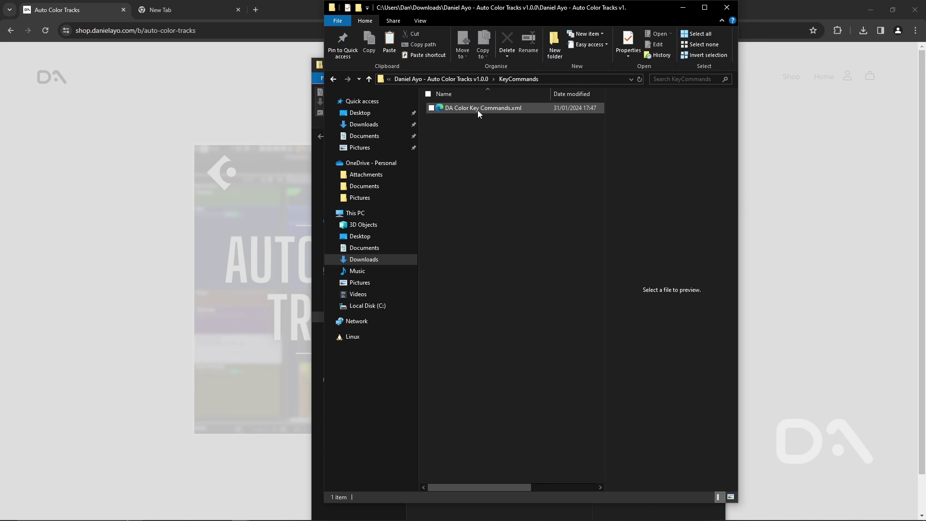
right_click(477, 110)
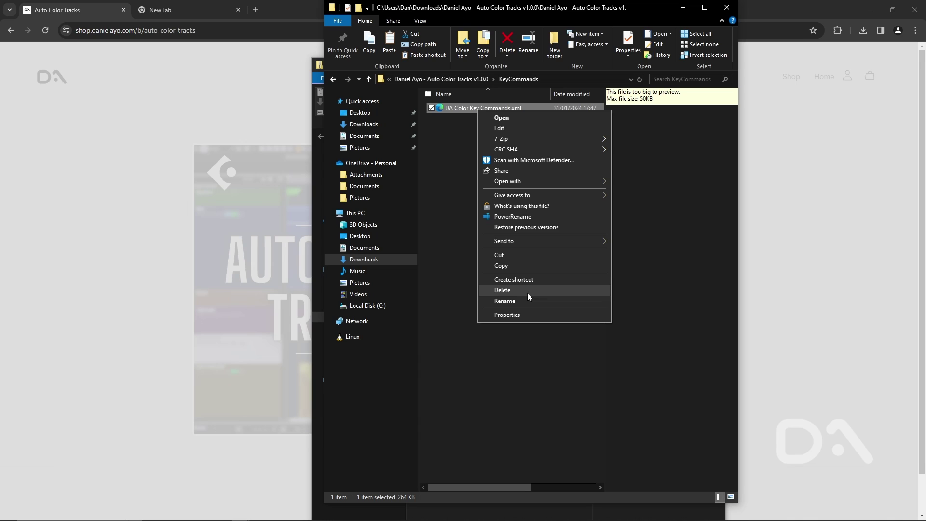
click(514, 265)
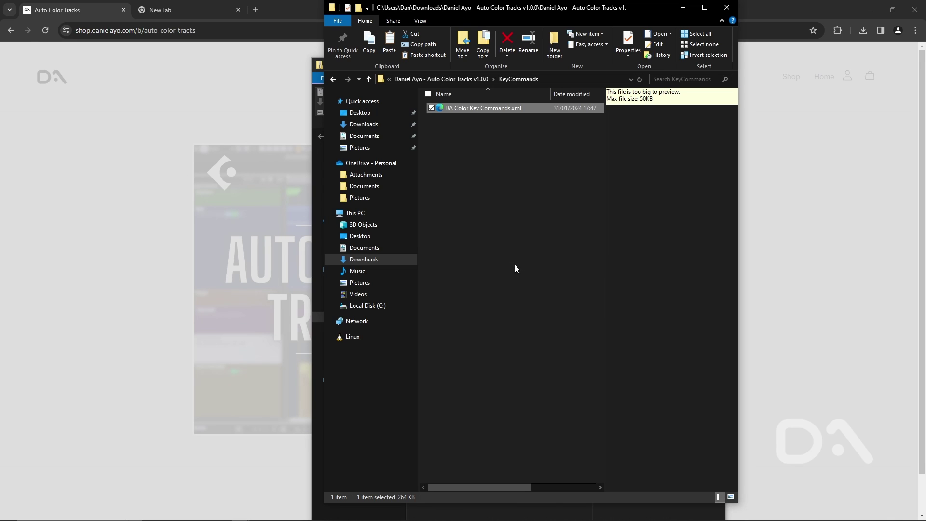
- Paste the XML into %userprofile%/appdata\Roaming\Steinberg\Cubase 13_64\Presets\KeyCommands
click(551, 78)
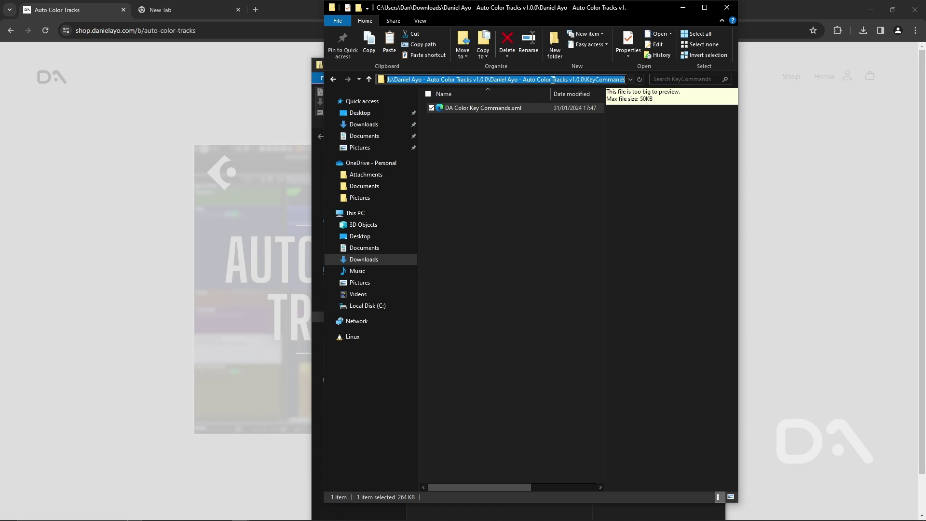
key(BackSpace)
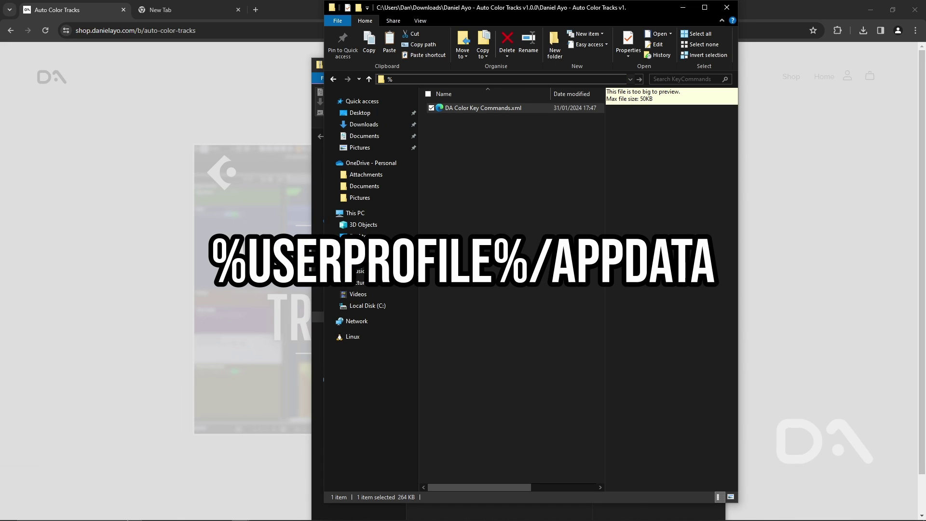
text(%userprofile%/appdata)
key(Return)
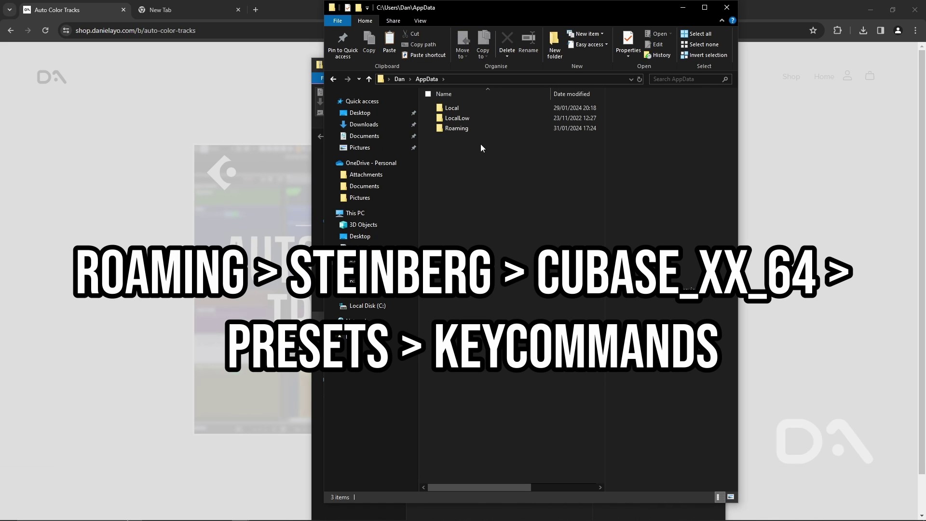
double_click(465, 131)
scroll(465, 132, down, 4)
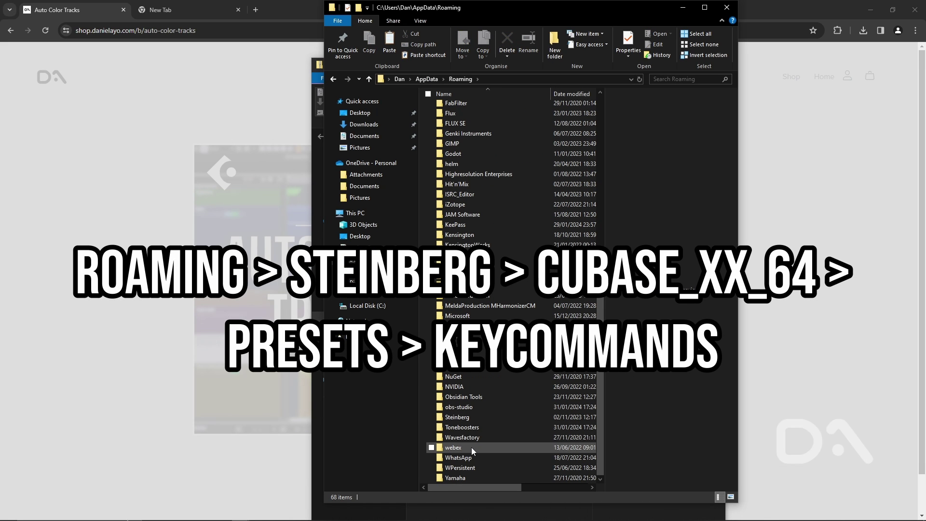
double_click(457, 469)
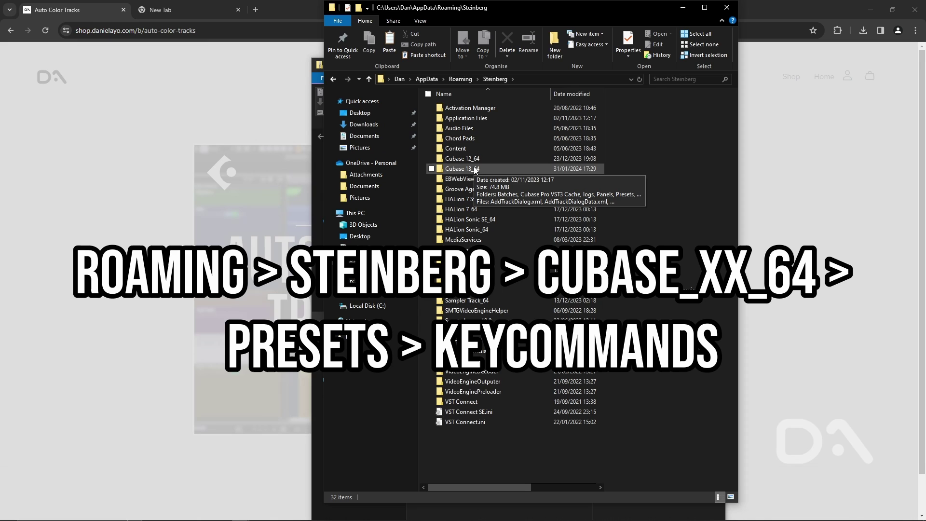
double_click(457, 170)
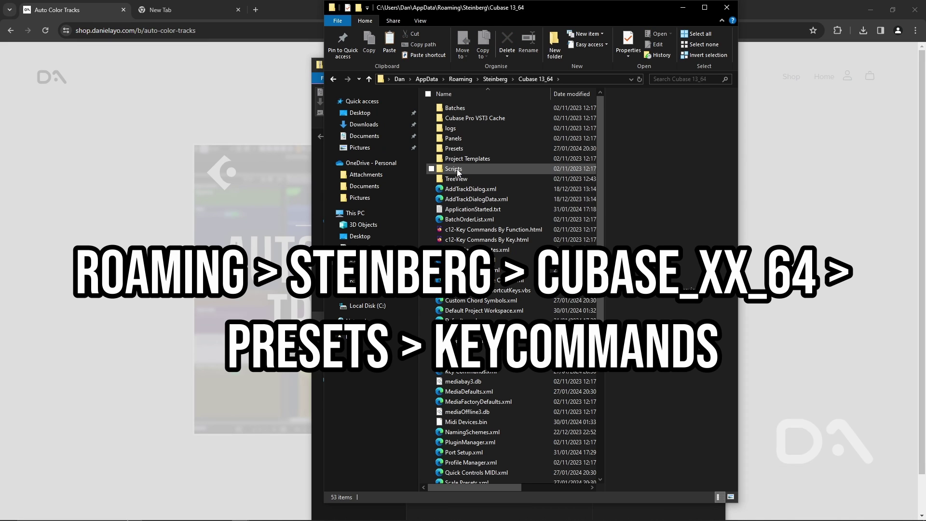
click(459, 150)
double_click(459, 151)
double_click(464, 119)
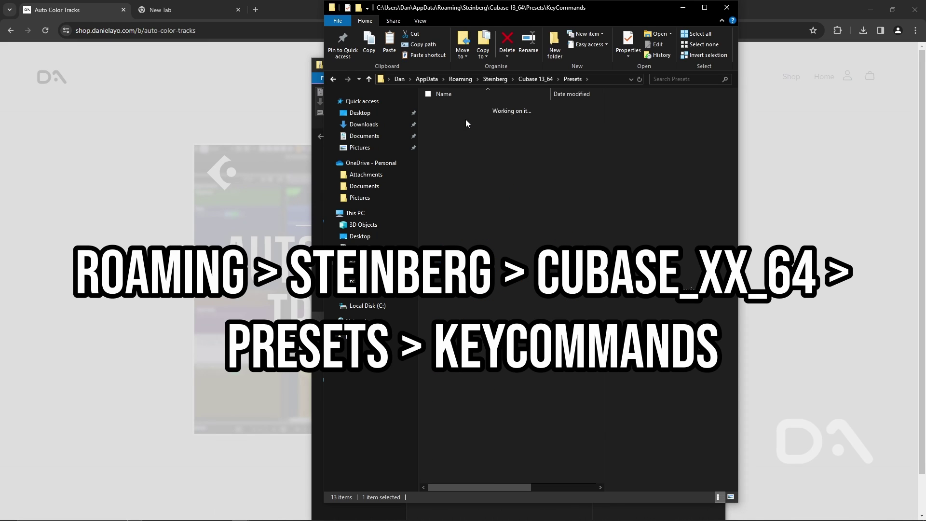
key(ctrl+v)
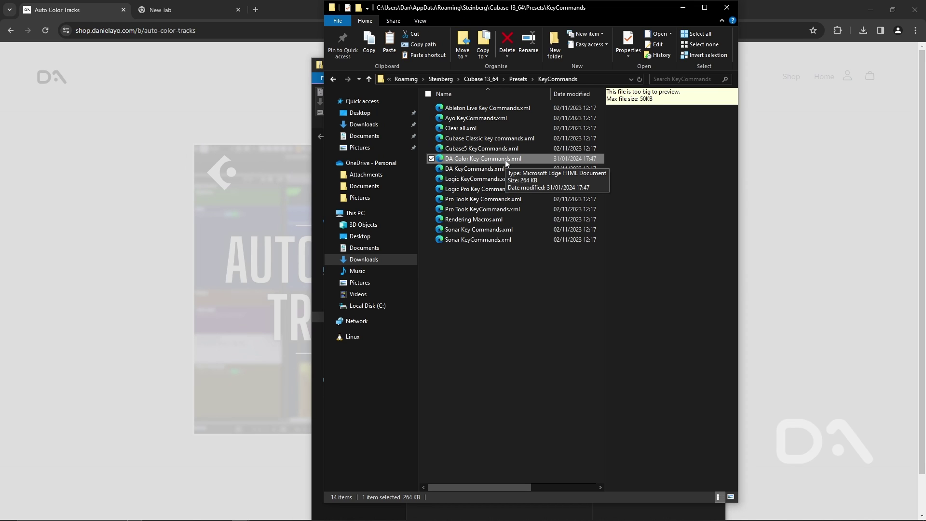
- Close File Explorer and bring up Cubase's Key Commands dialog from the Edit menu
click(727, 7)
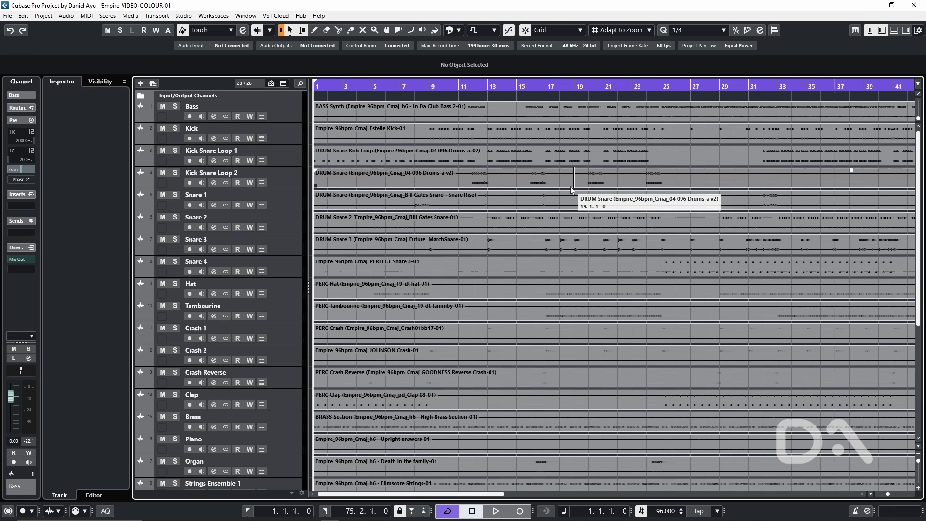
click(23, 15)
click(94, 386)
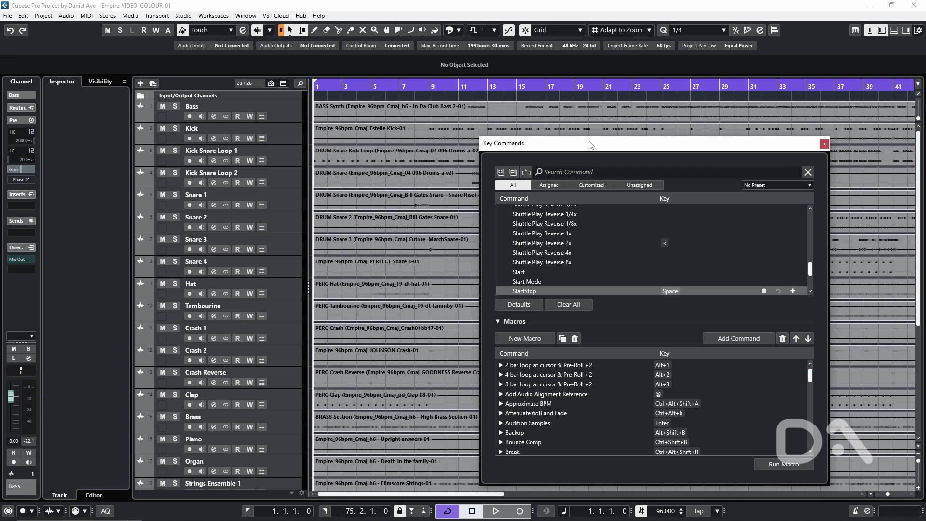
- Save the current key command setup as a new preset named 'test'
drag(593, 145, 471, 81)
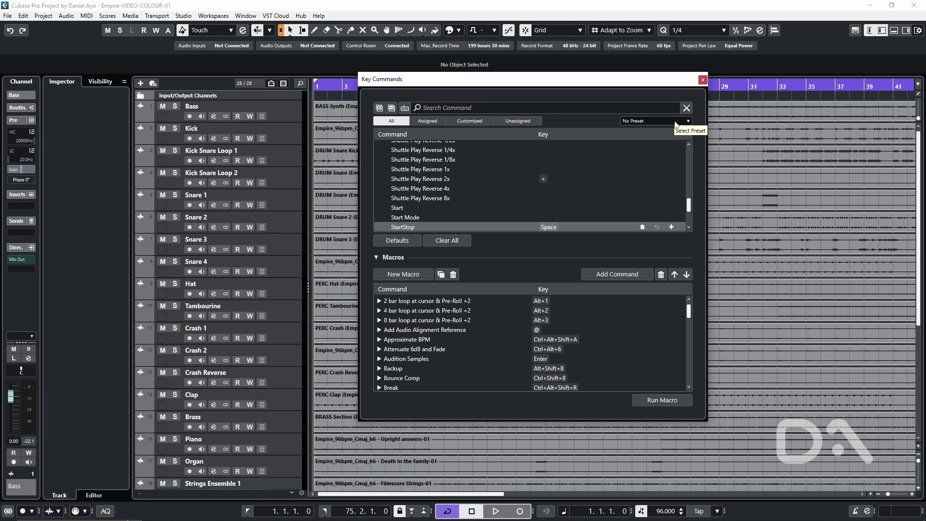
click(675, 124)
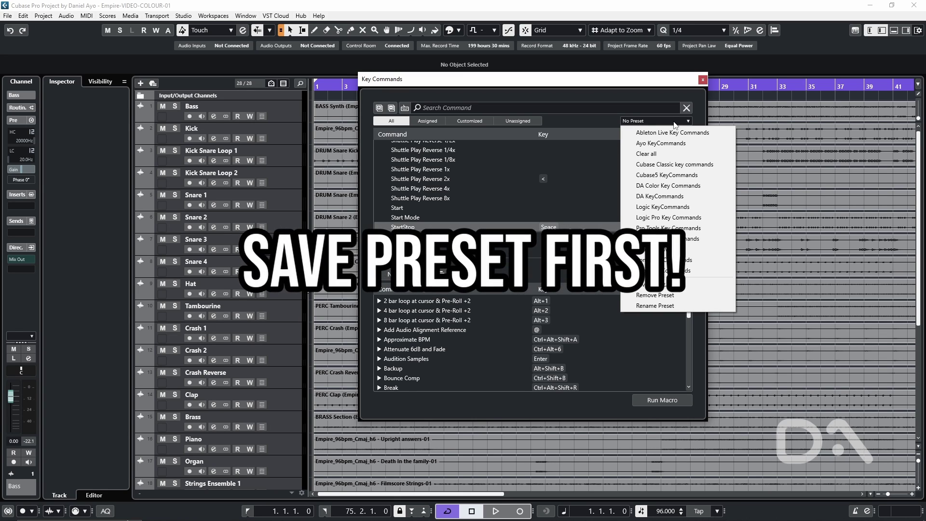
click(658, 286)
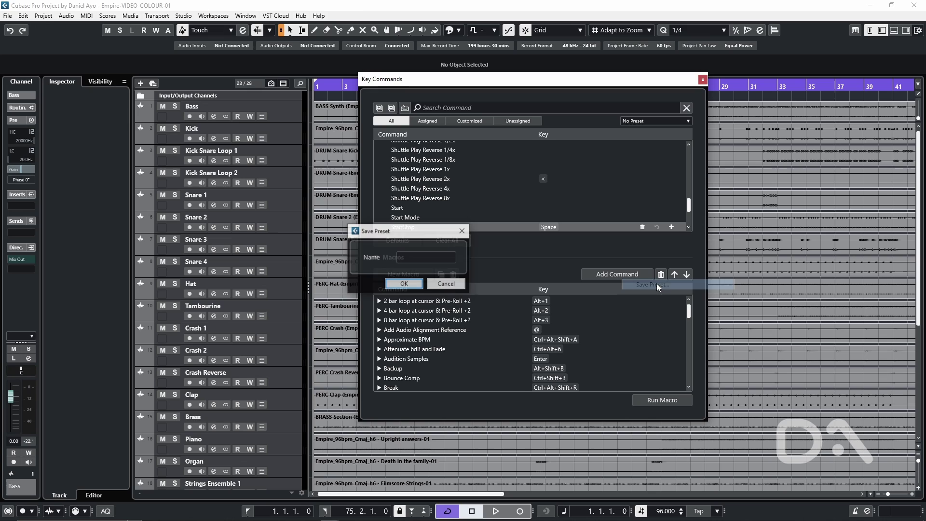
click(456, 260)
text(test)
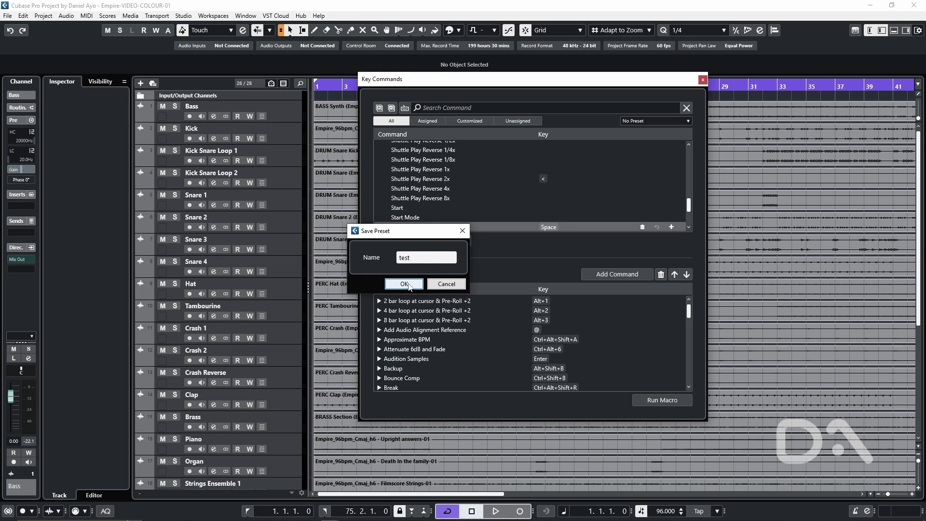
click(409, 286)
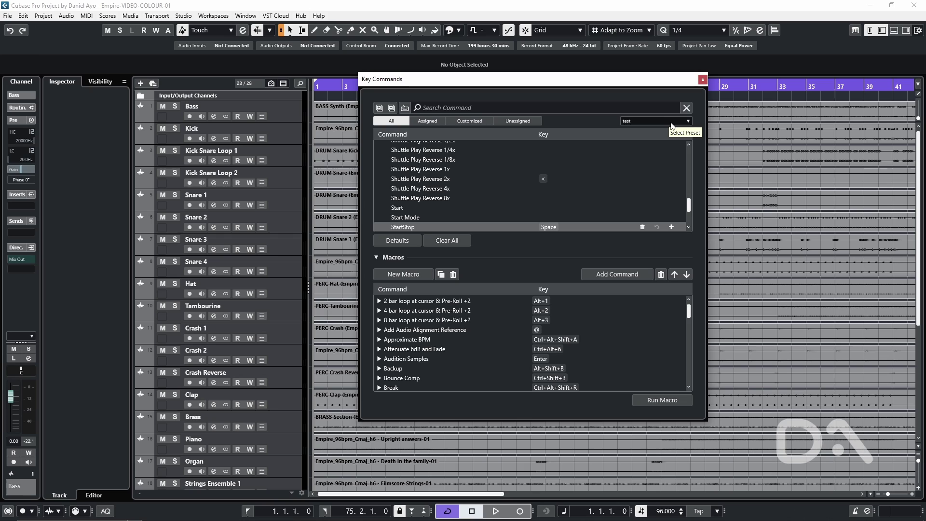
- Load DA Color Key Commands to import its macros, switch back to 'test', and close Key Commands
click(671, 122)
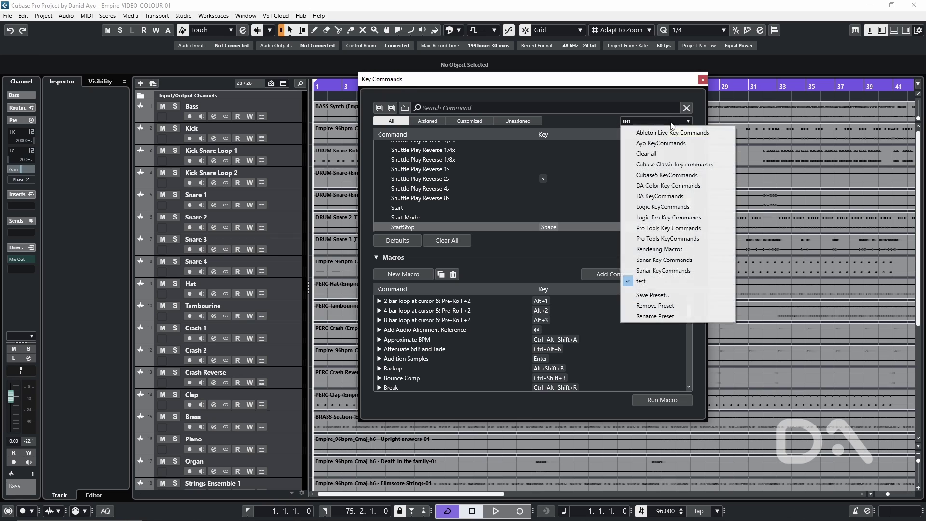
click(665, 188)
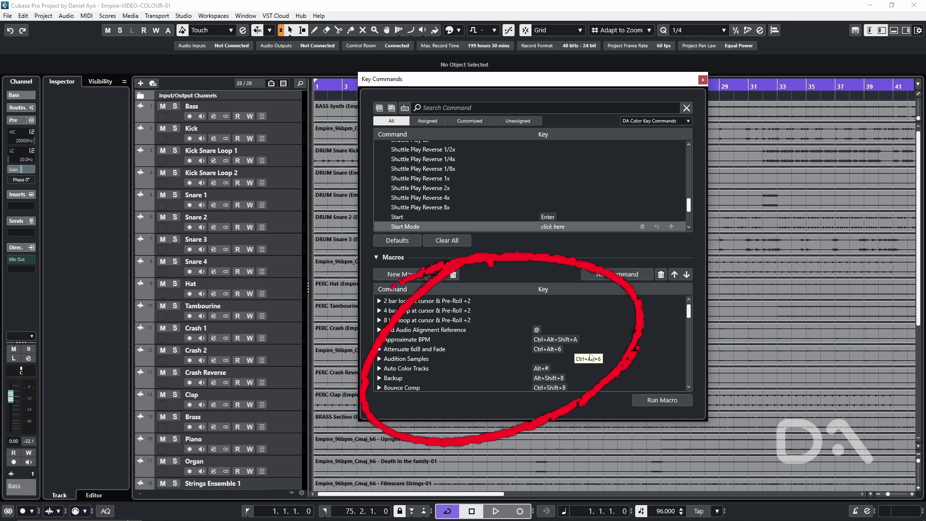
click(688, 121)
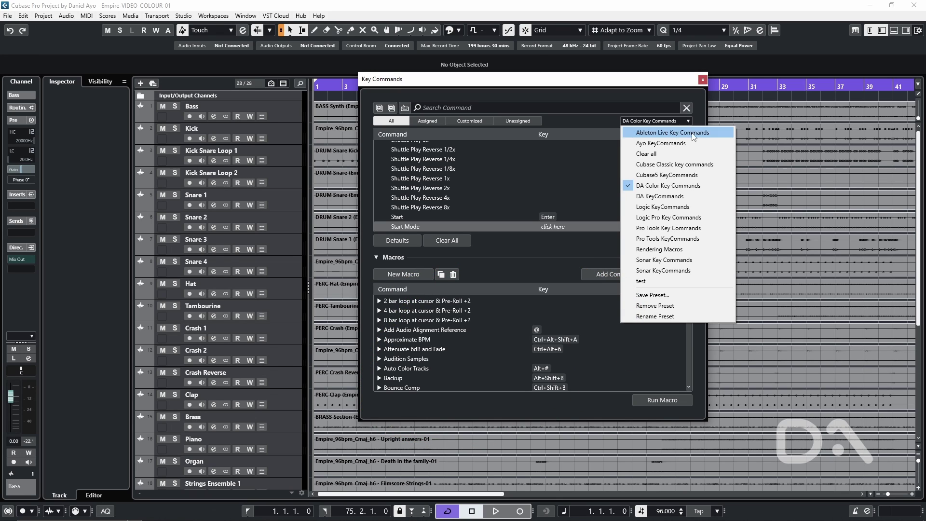
click(653, 281)
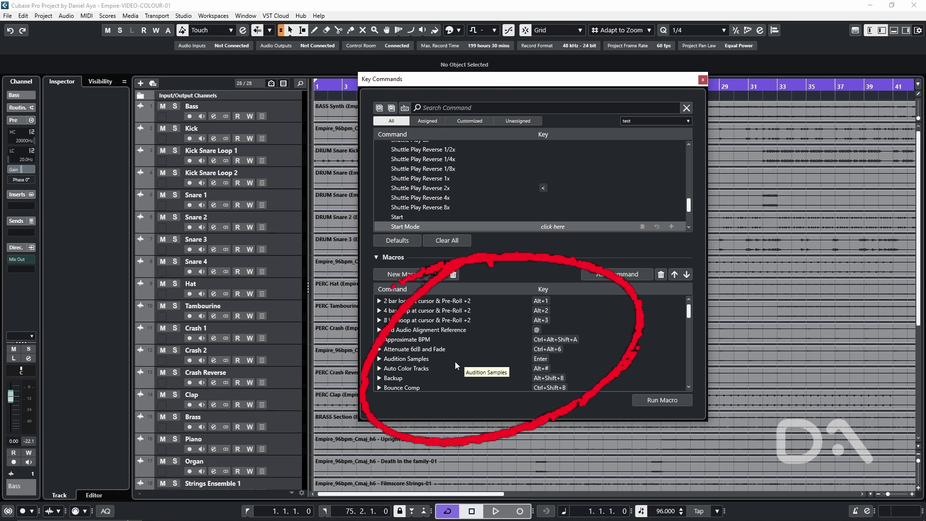
click(380, 369)
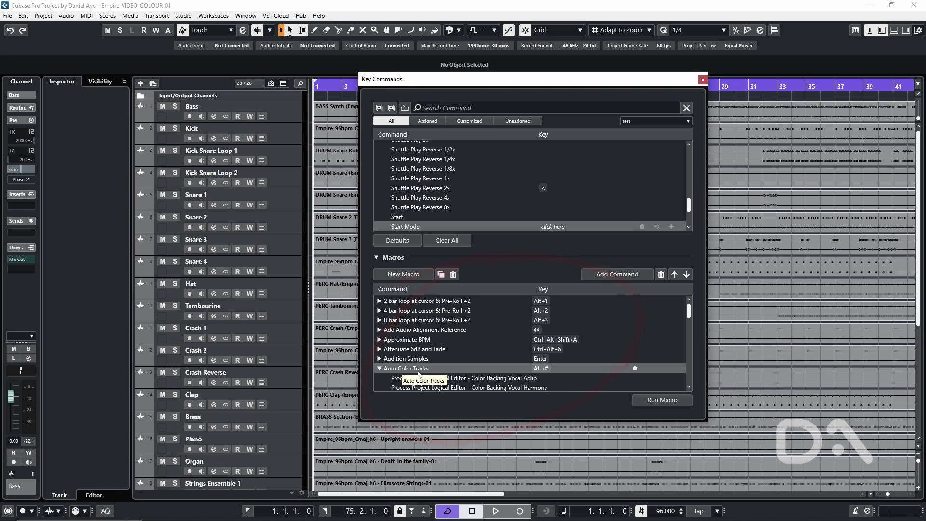
click(703, 80)
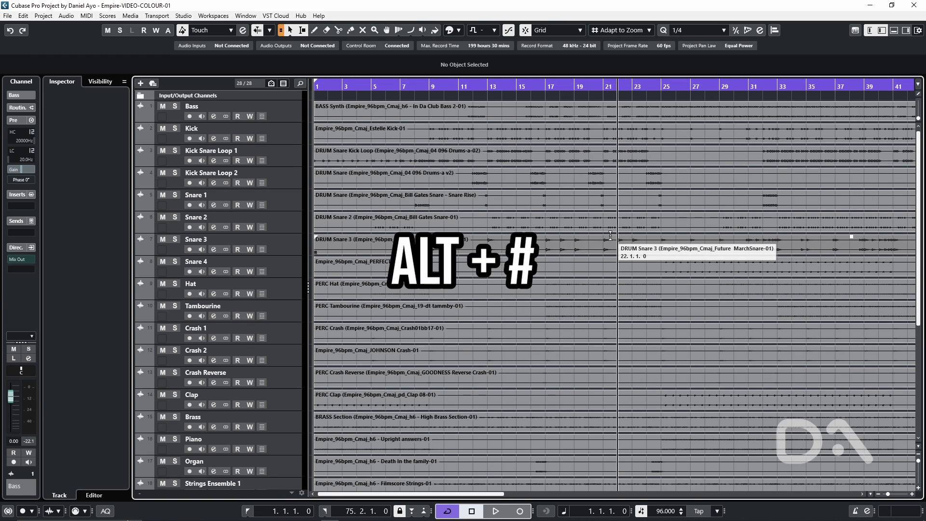
- Run the Auto Color Tracks macro with Alt+# and check the newly coloured tracks
key(alt+numbersign)
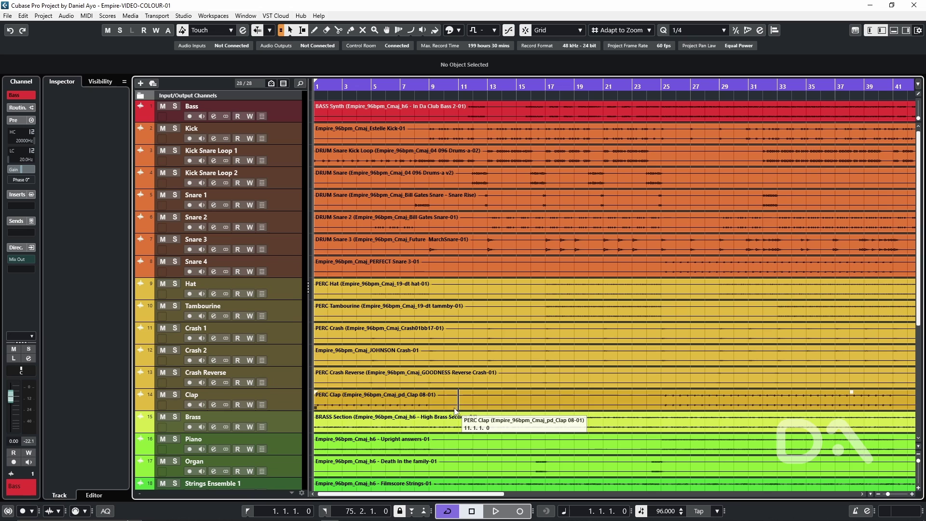
scroll(401, 381, down, 5)
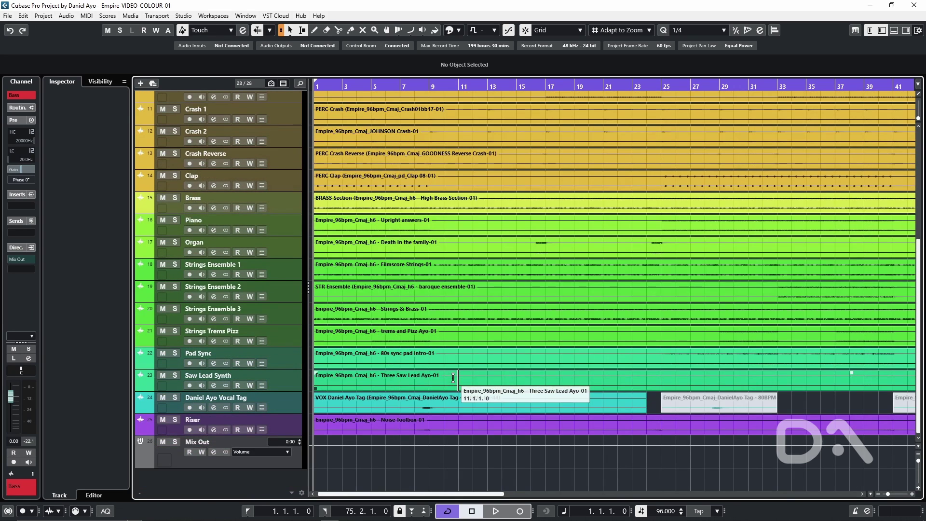
scroll(458, 378, up, 5)
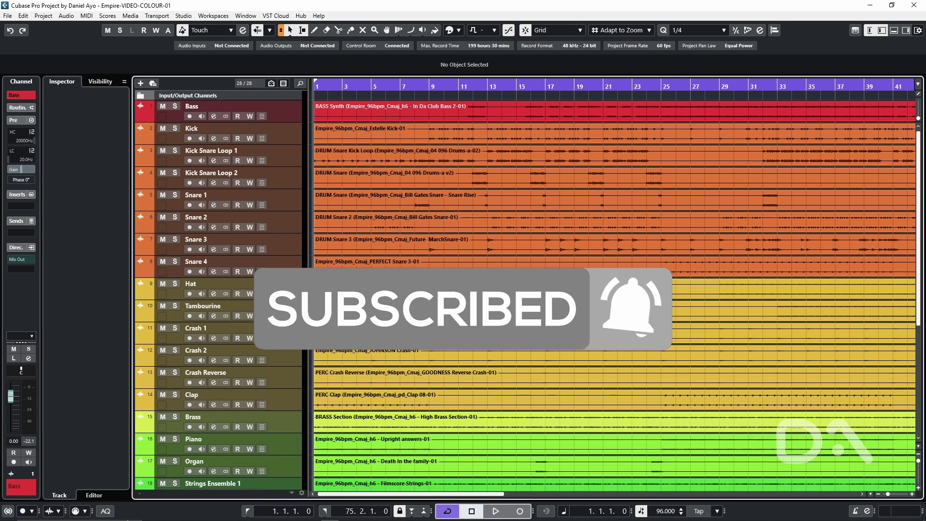
- Open the Project Logical Editor setup and load User Presets > DA Color > Color Drums
click(43, 16)
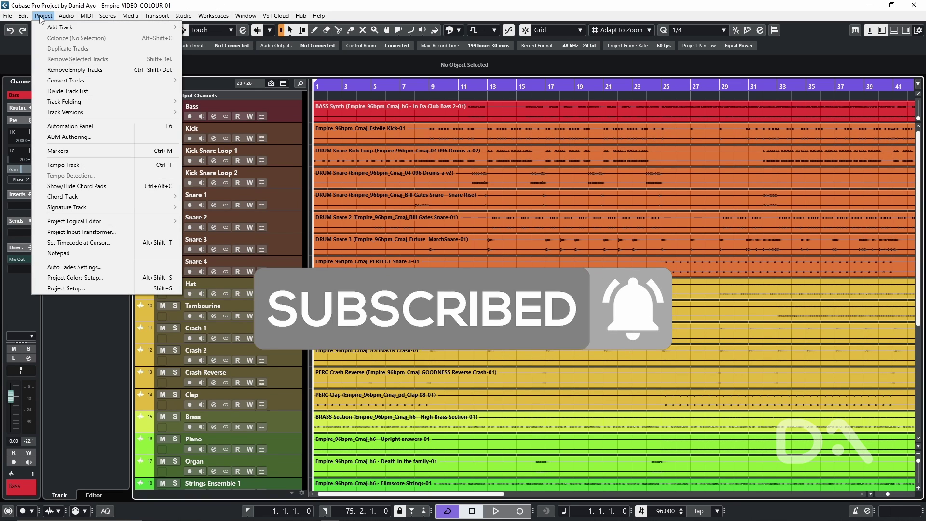
mouse_move(115, 221)
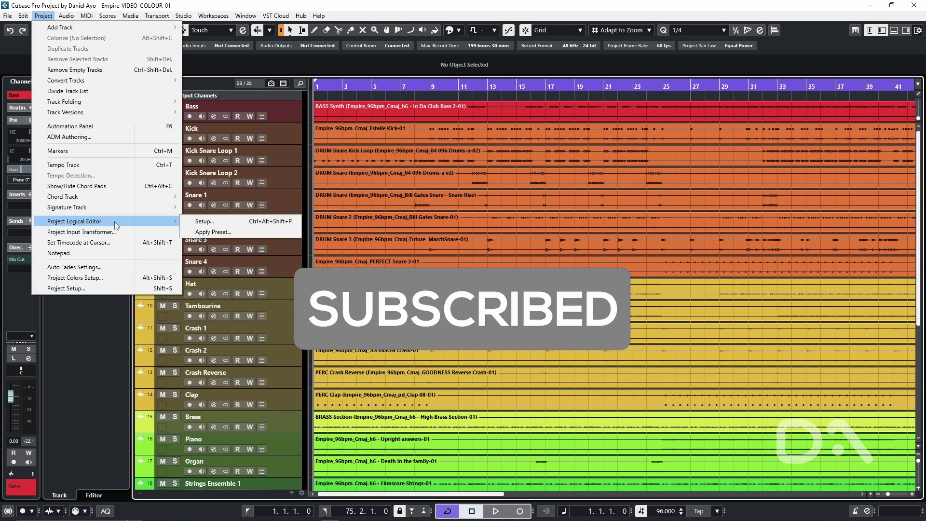
click(225, 222)
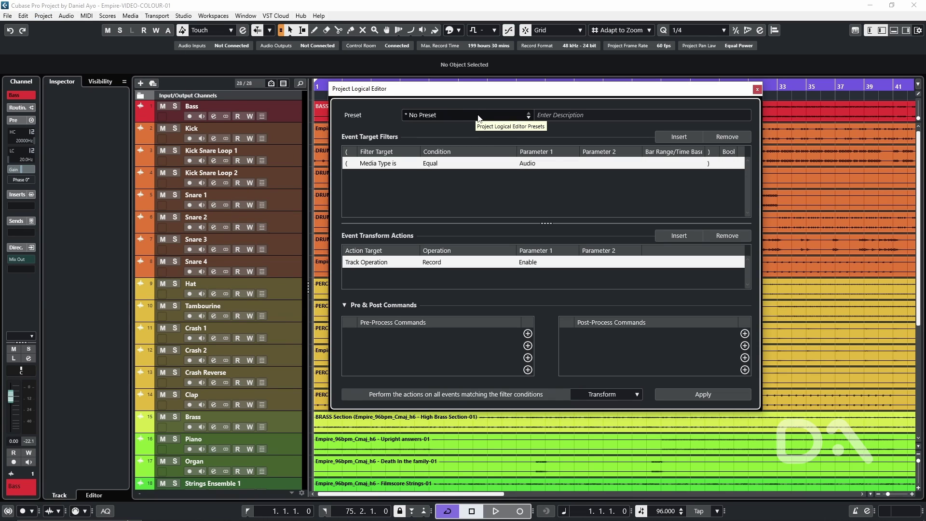
click(467, 115)
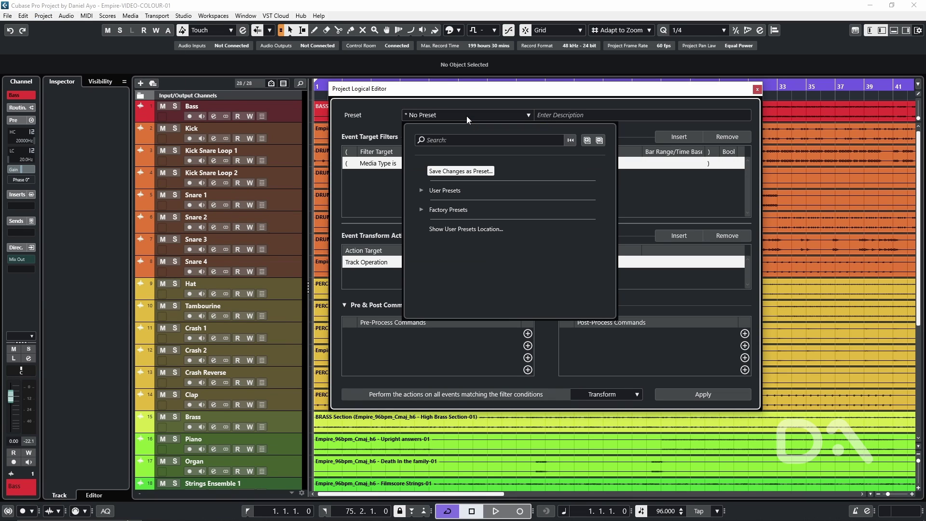
click(422, 189)
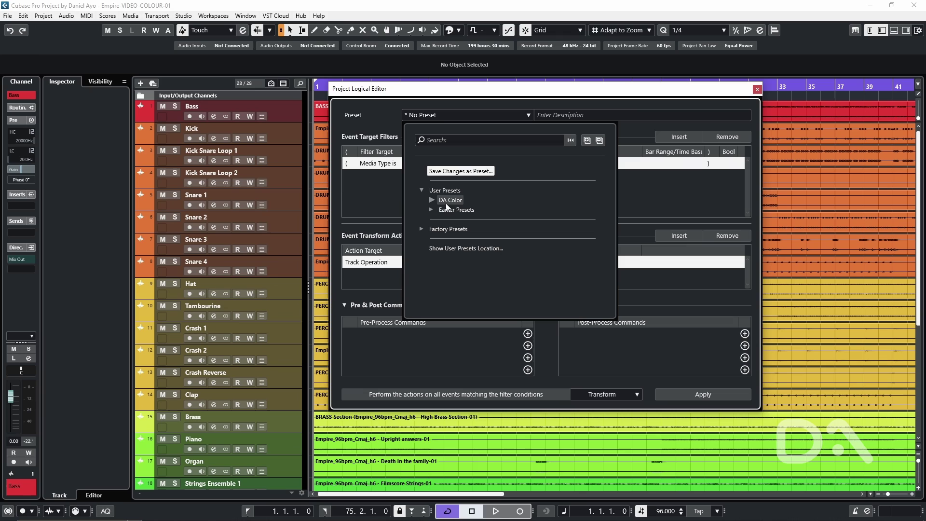
click(432, 200)
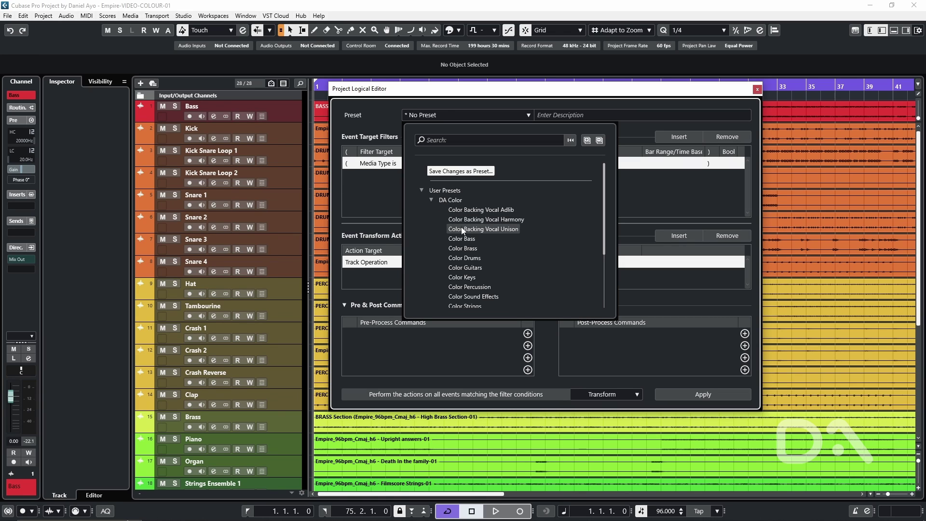
click(475, 259)
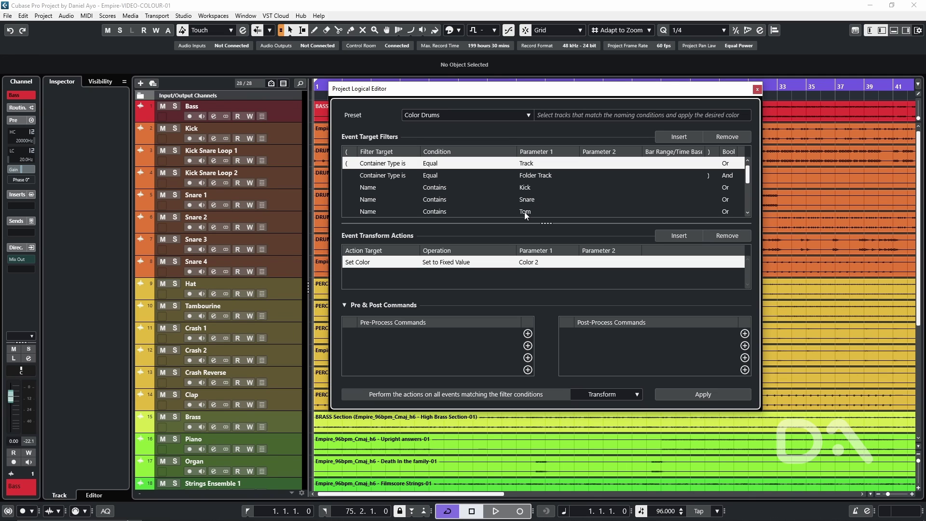
click(531, 265)
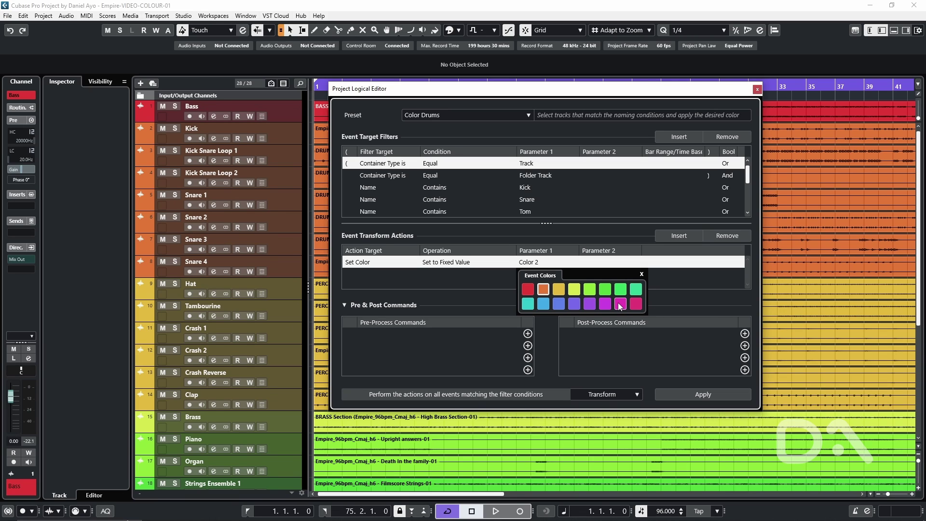
click(540, 213)
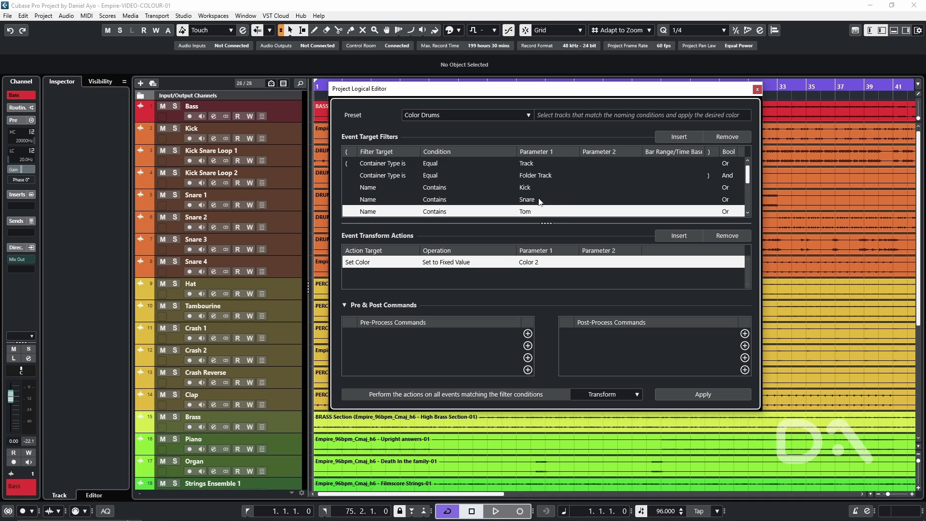
scroll(530, 207, down, 4)
scroll(525, 208, down, 2)
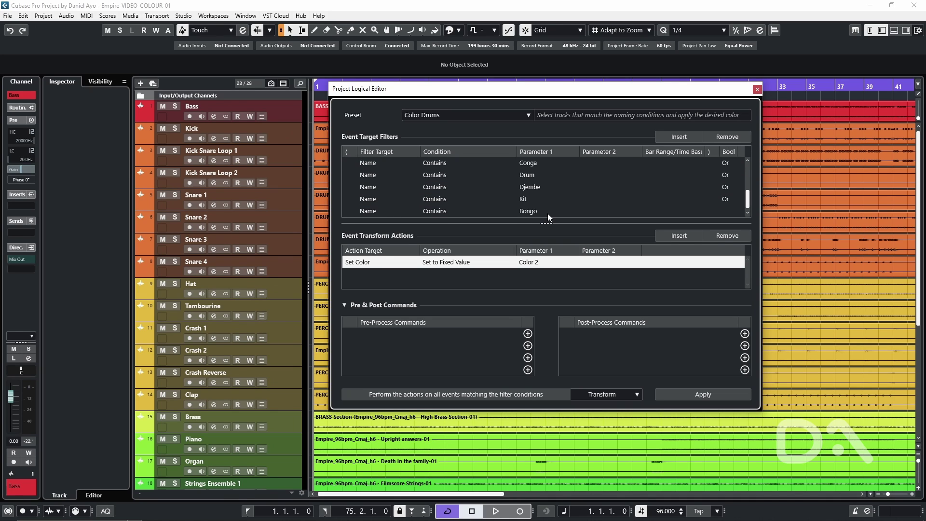
- Insert a new condition after Bongo, linked with Or and set to Name Contains
click(547, 213)
click(683, 137)
click(727, 199)
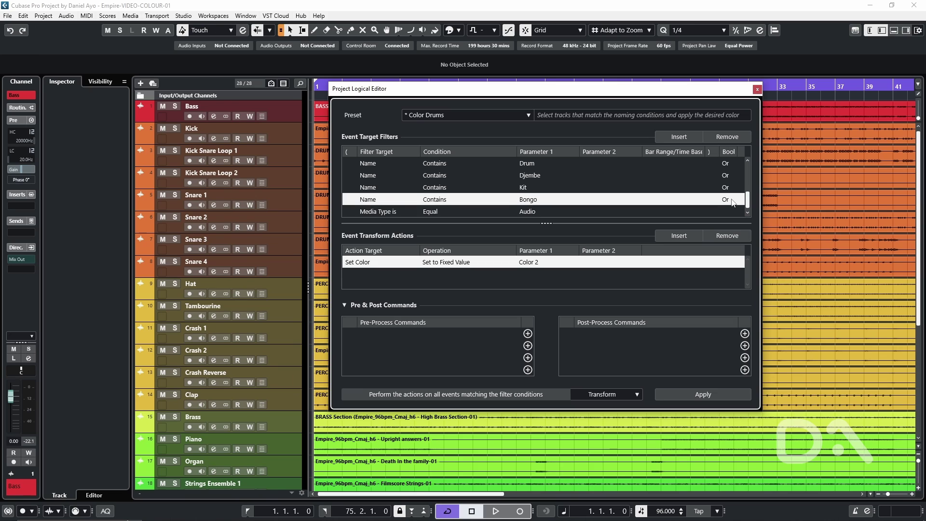
click(375, 212)
click(380, 246)
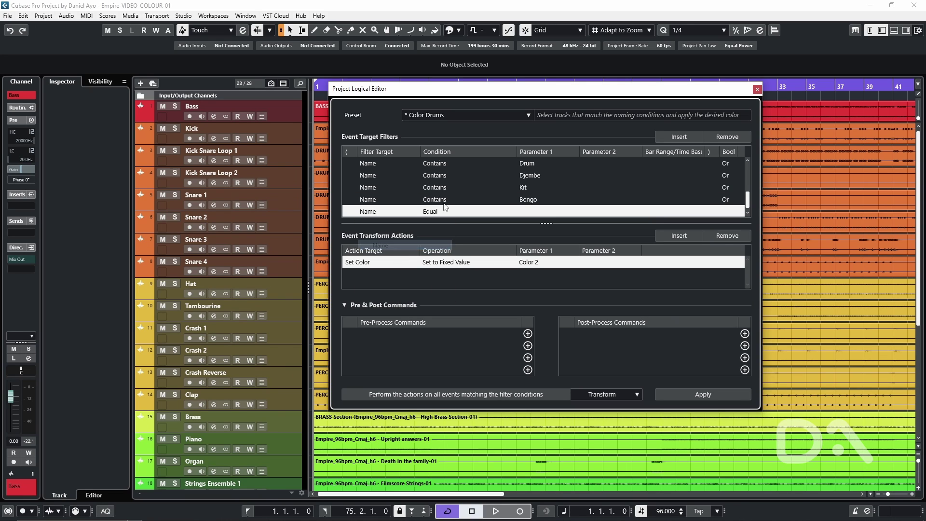
click(431, 212)
click(447, 235)
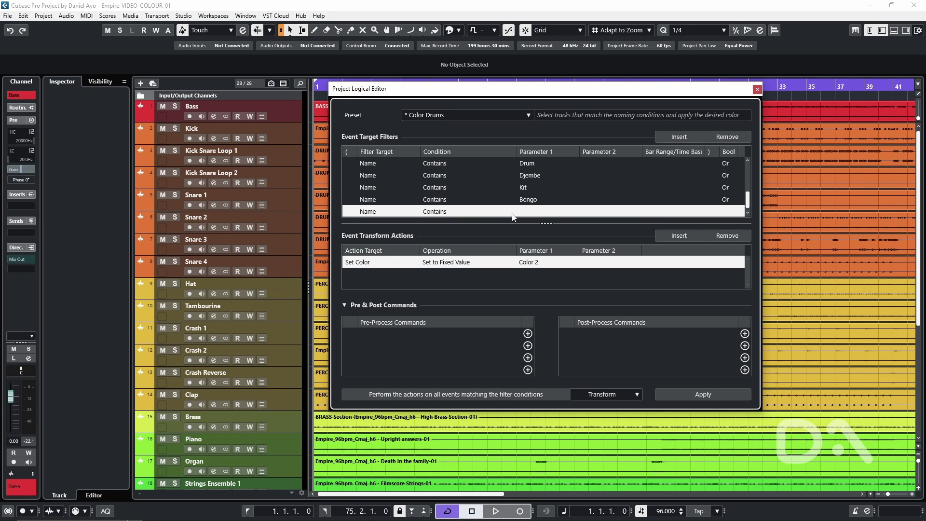